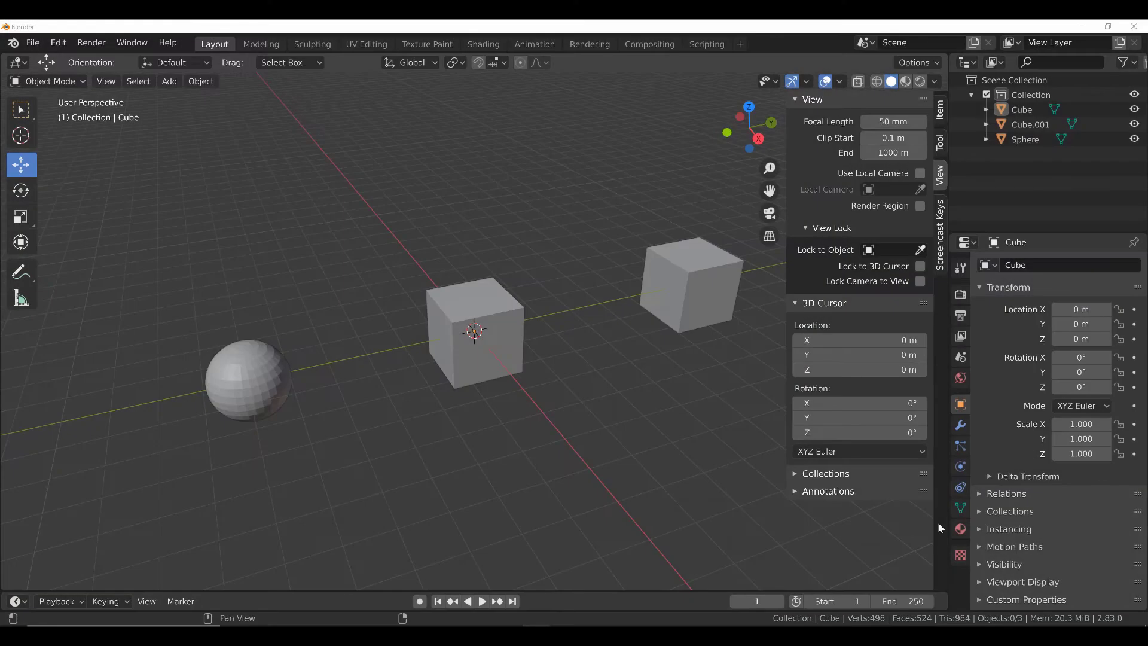
Step: Select the Cube, frame it with Numpad period, then zoom out and orbit around it
click(938, 522)
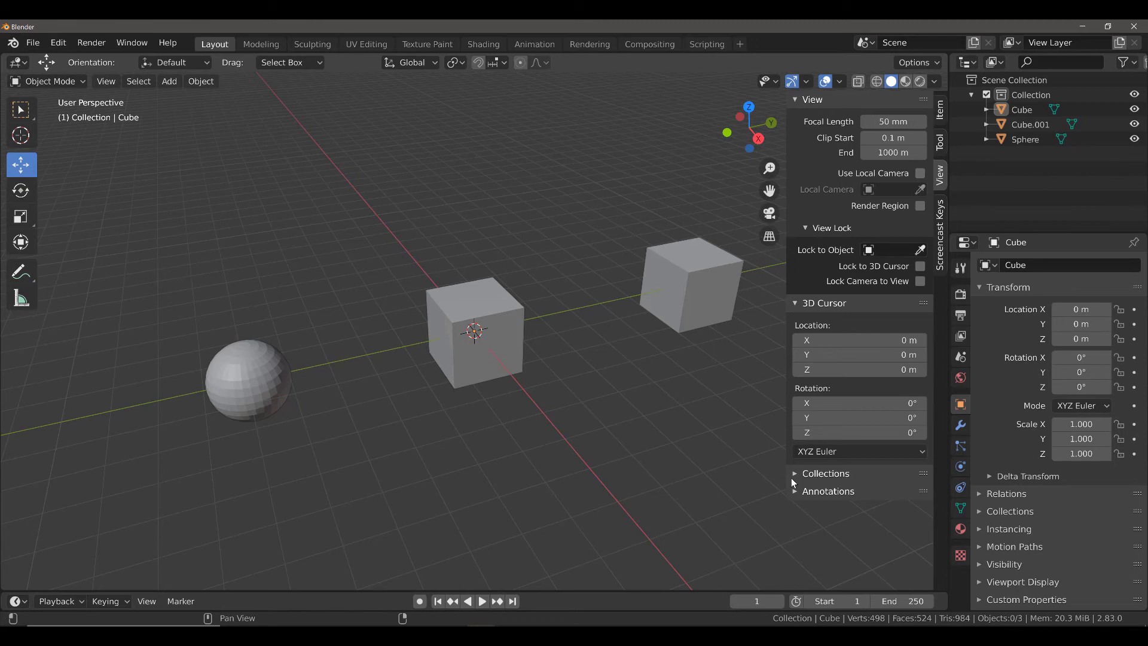
click(493, 353)
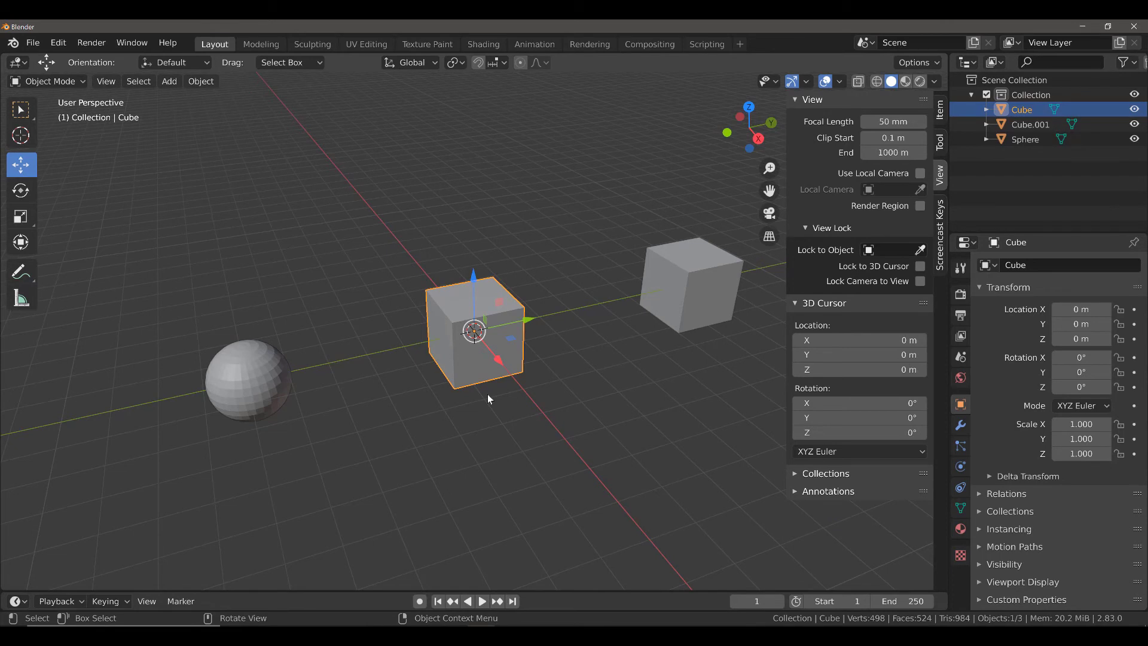
key(KP_Decimal)
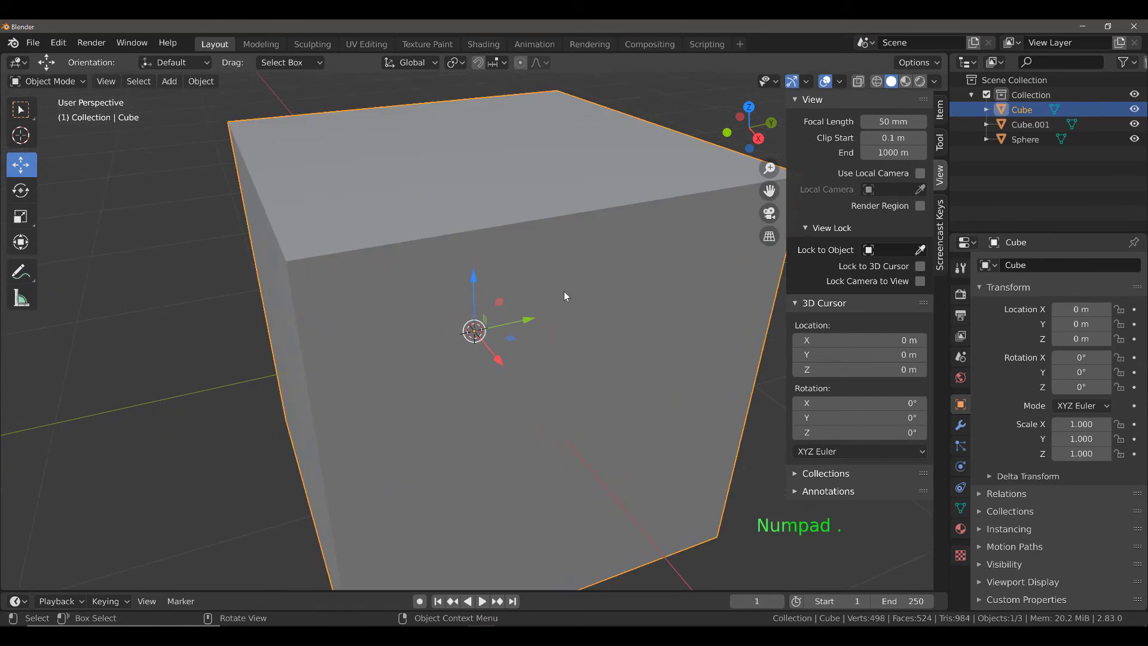
scroll(558, 294, down, 2)
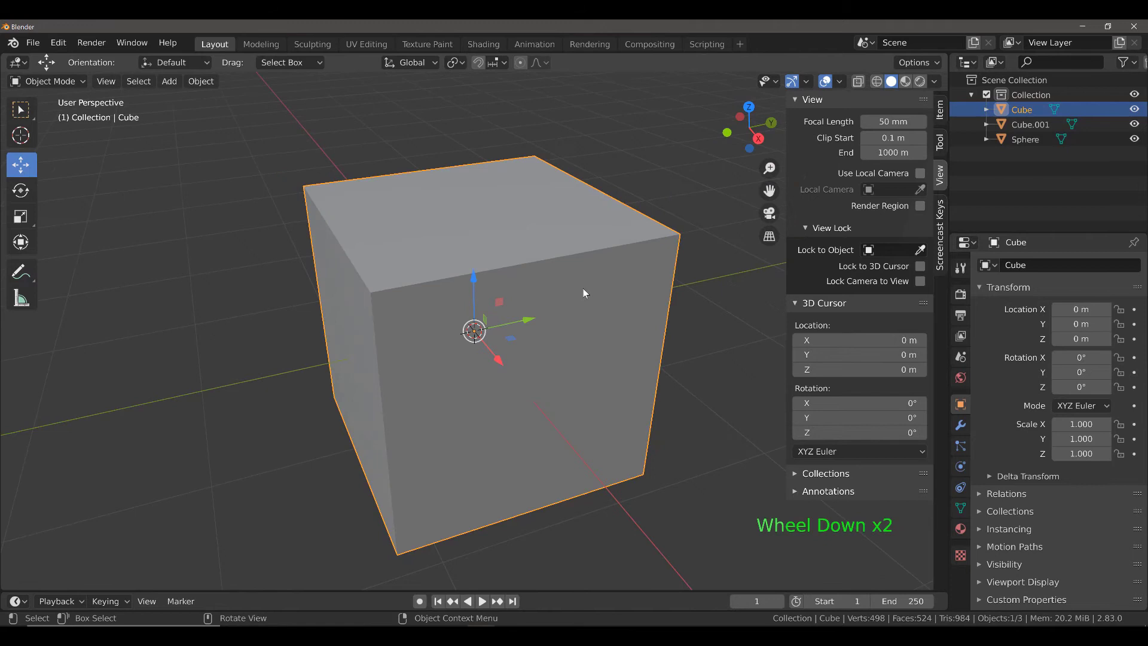
scroll(584, 292, down, 2)
mouse_move(585, 289)
middle_down()
mouse_move(403, 304)
mouse_move(602, 282)
middle_up()
scroll(575, 282, down, 6)
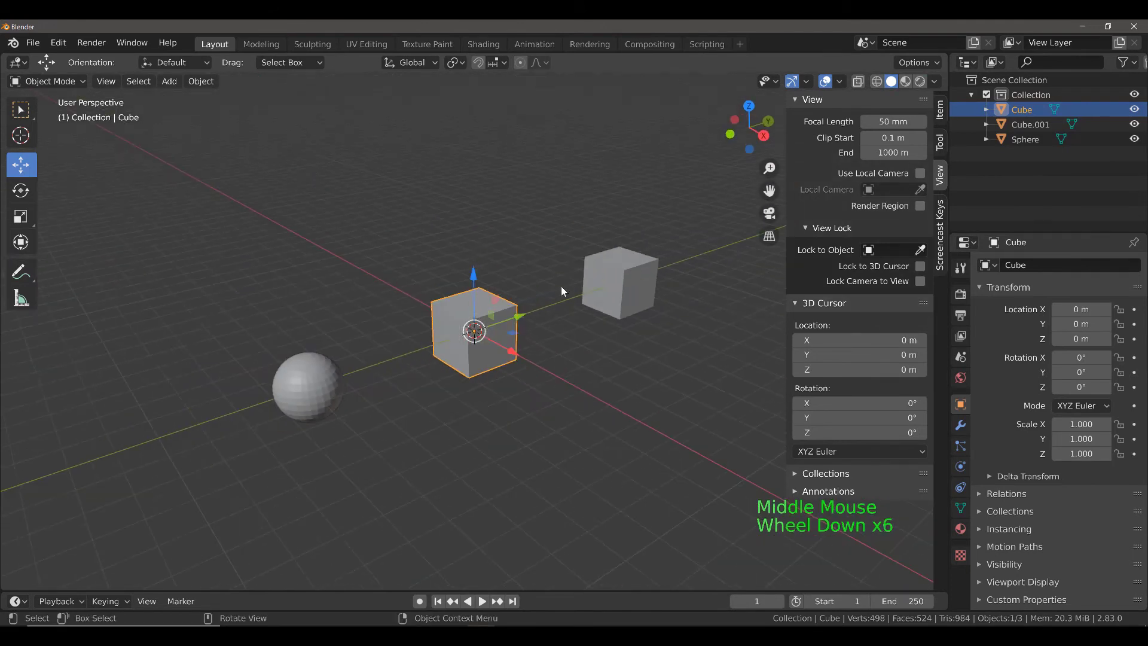
Step: Select the Sphere, frame it with Numpad period, and orbit and zoom around it
click(299, 375)
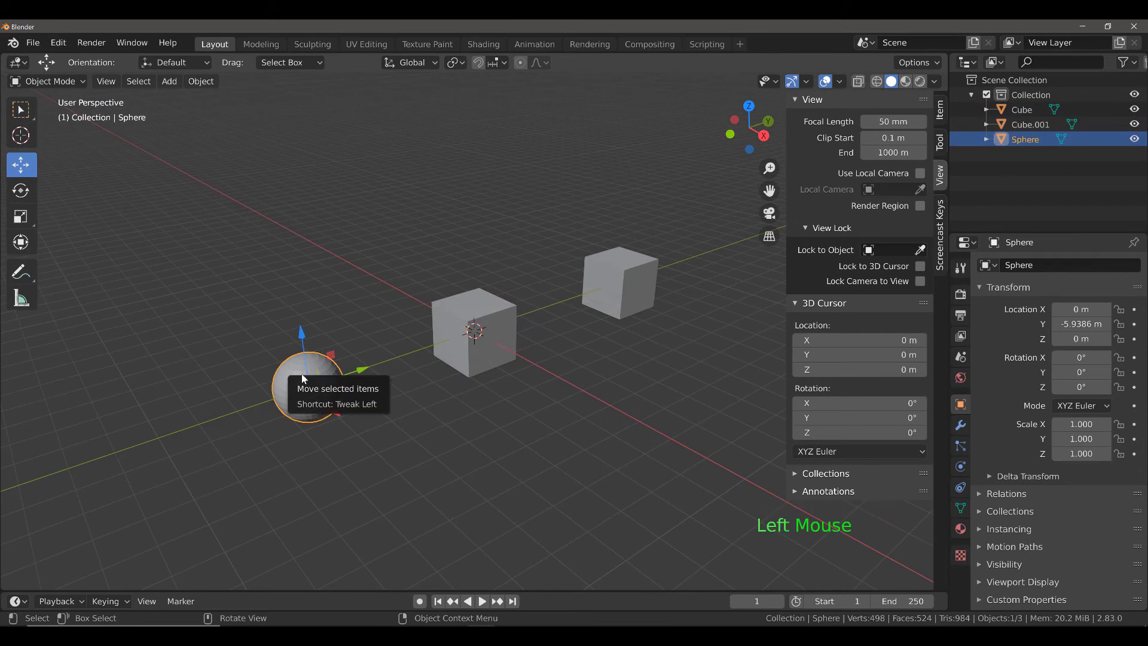
key(KP_Decimal)
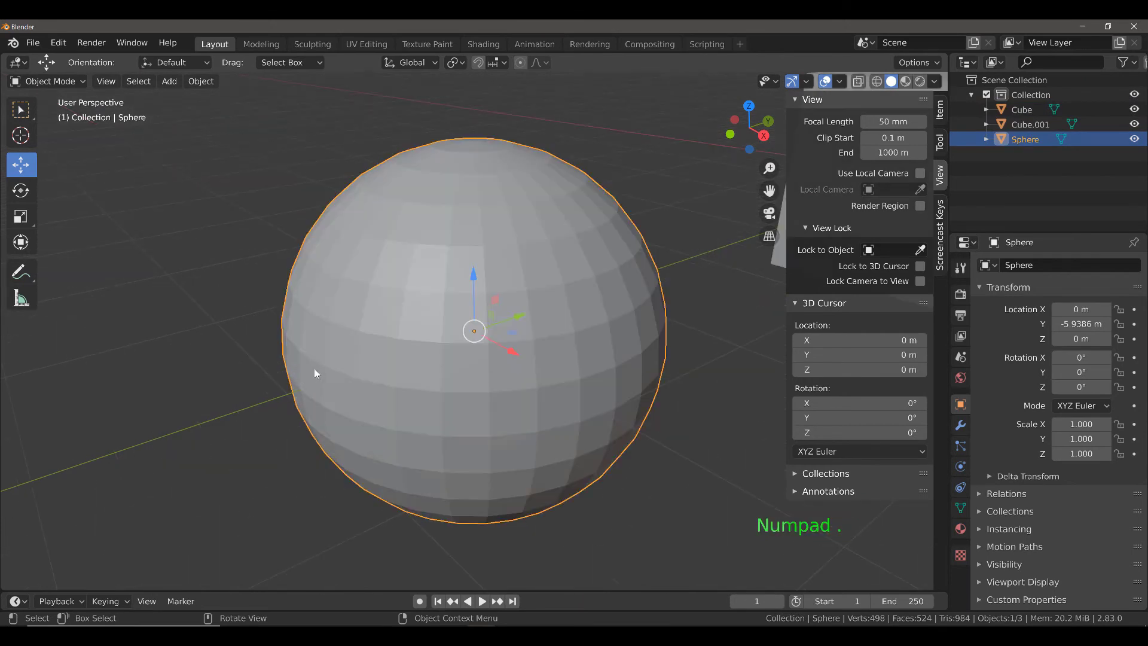
mouse_move(598, 316)
middle_down()
mouse_move(428, 338)
mouse_move(379, 328)
mouse_move(530, 200)
mouse_move(583, 195)
mouse_move(615, 214)
mouse_move(527, 302)
mouse_move(607, 289)
mouse_move(594, 310)
mouse_move(593, 299)
middle_up()
scroll(602, 296, down, 7)
scroll(608, 293, down, 4)
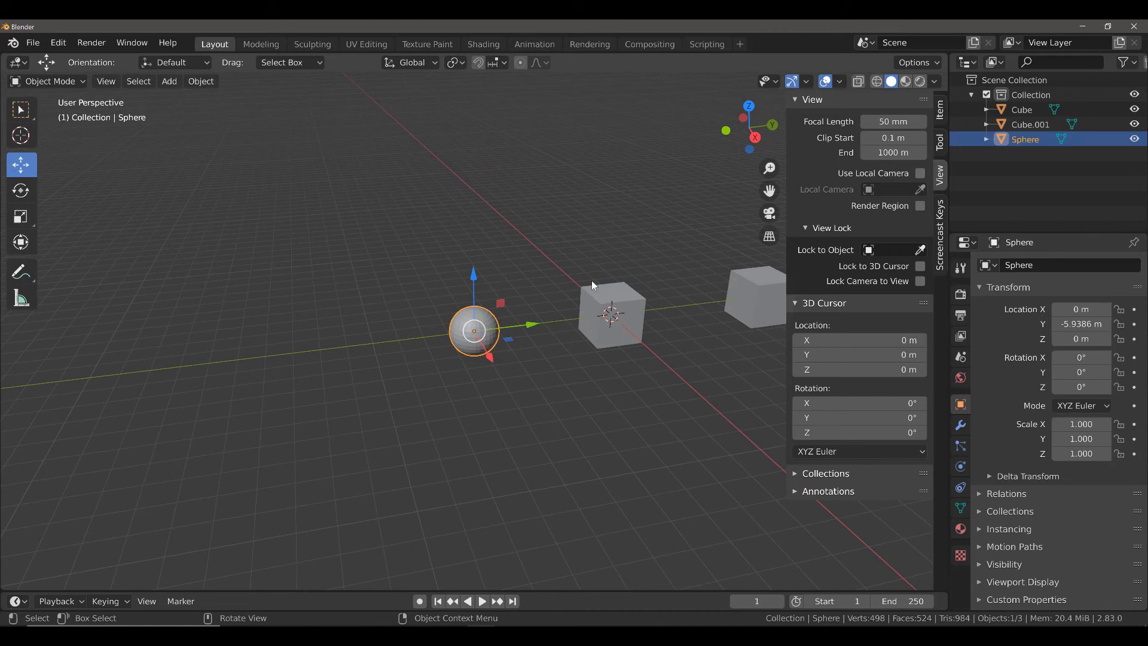
Step: Reselect the Cube at the origin, frame it, and zoom out while orbiting around it
click(628, 302)
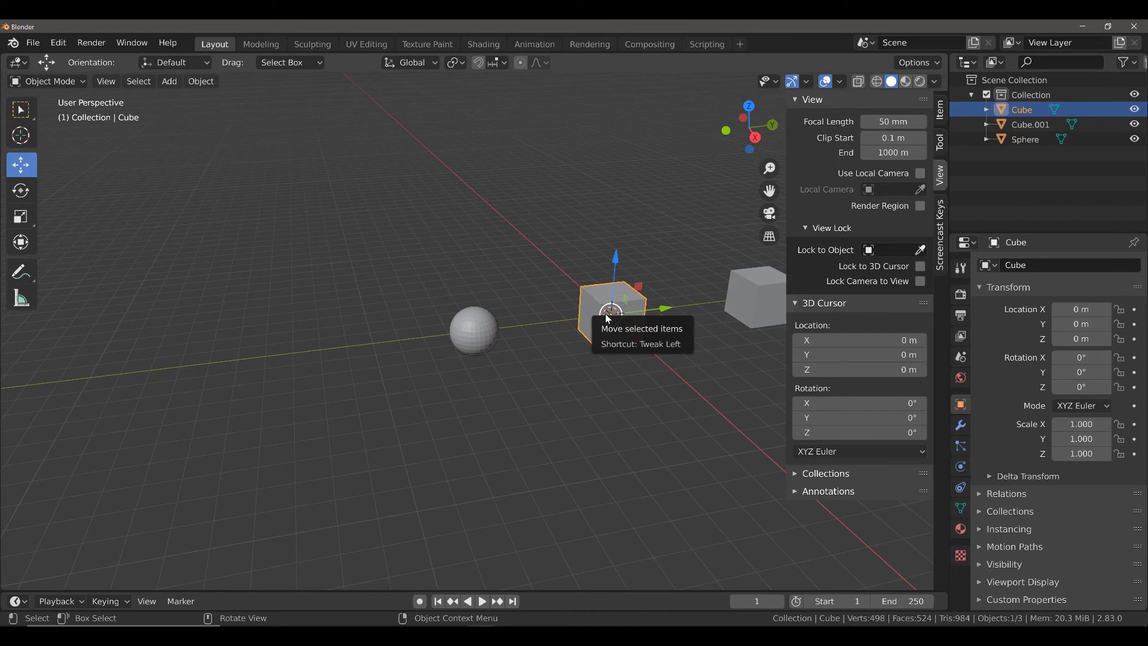
key(KP_Decimal)
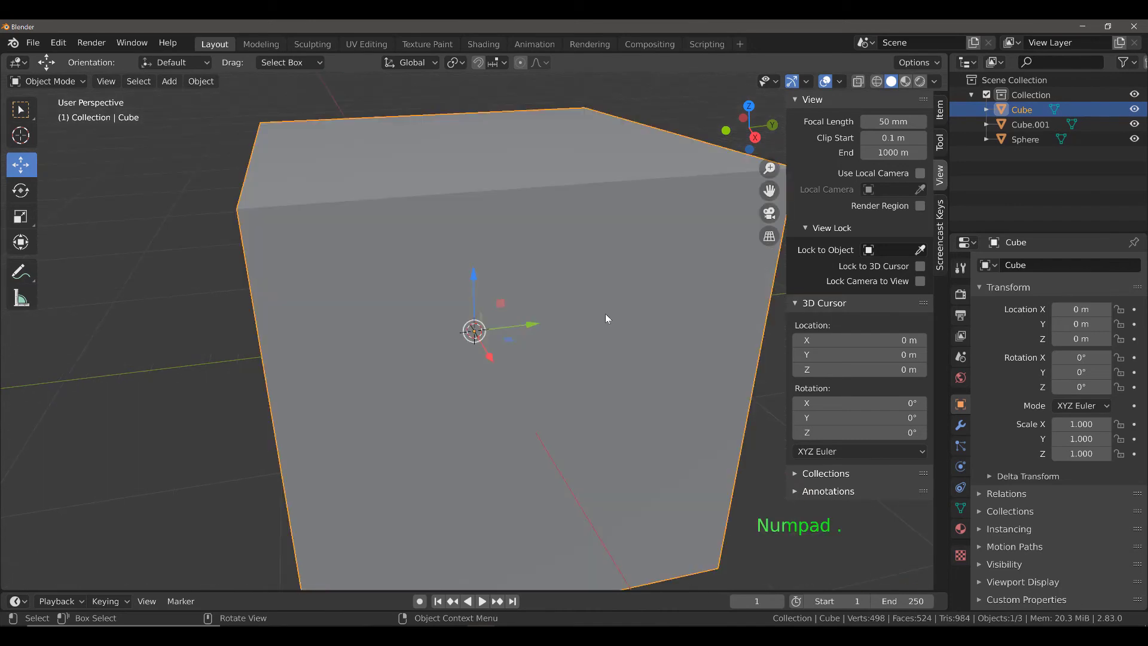
scroll(605, 313, down, 8)
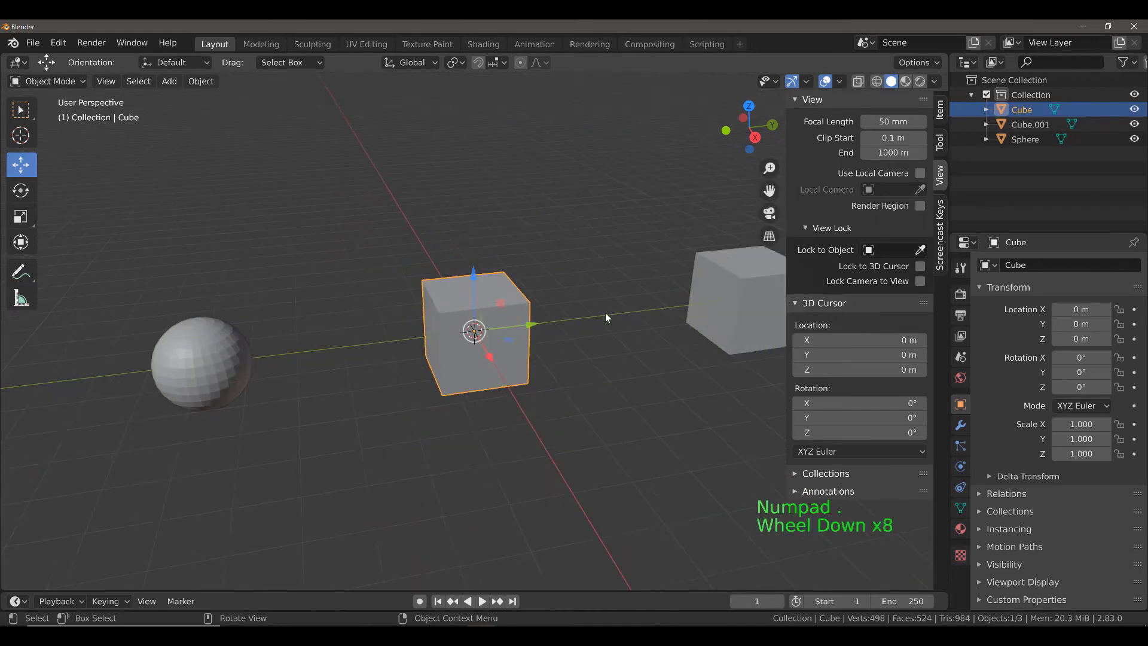
mouse_move(605, 313)
middle_down()
mouse_move(627, 306)
mouse_move(615, 309)
middle_up()
scroll(609, 304, down, 2)
middle_click(609, 304)
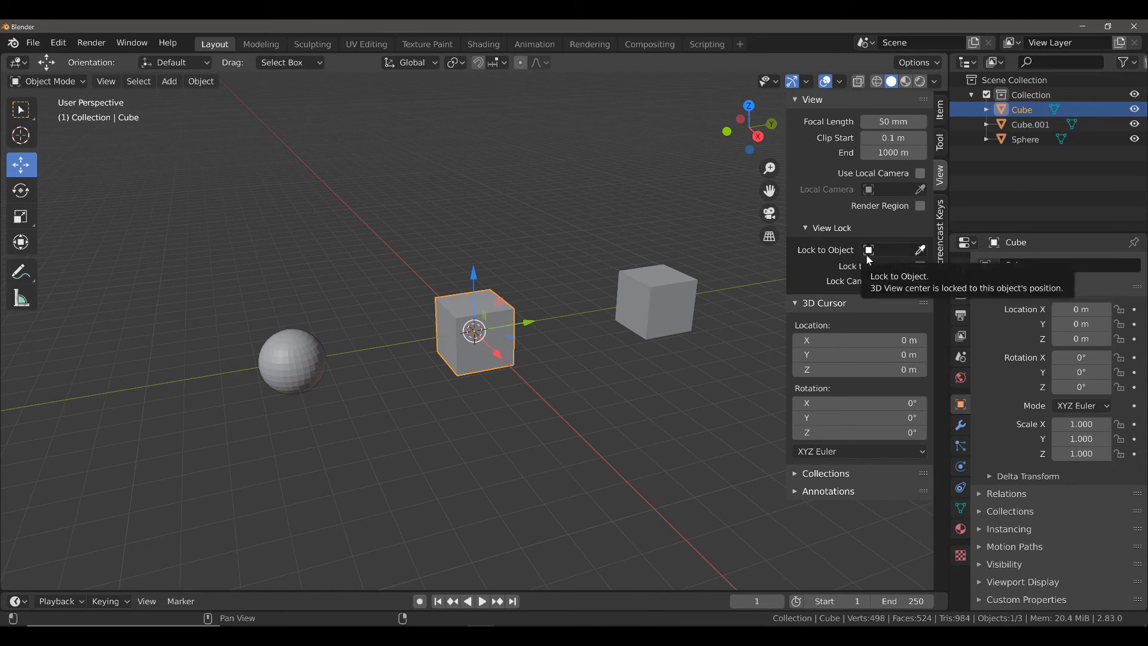
Step: Expand the View Lock panel in the sidebar and open the Lock to Object list
click(806, 230)
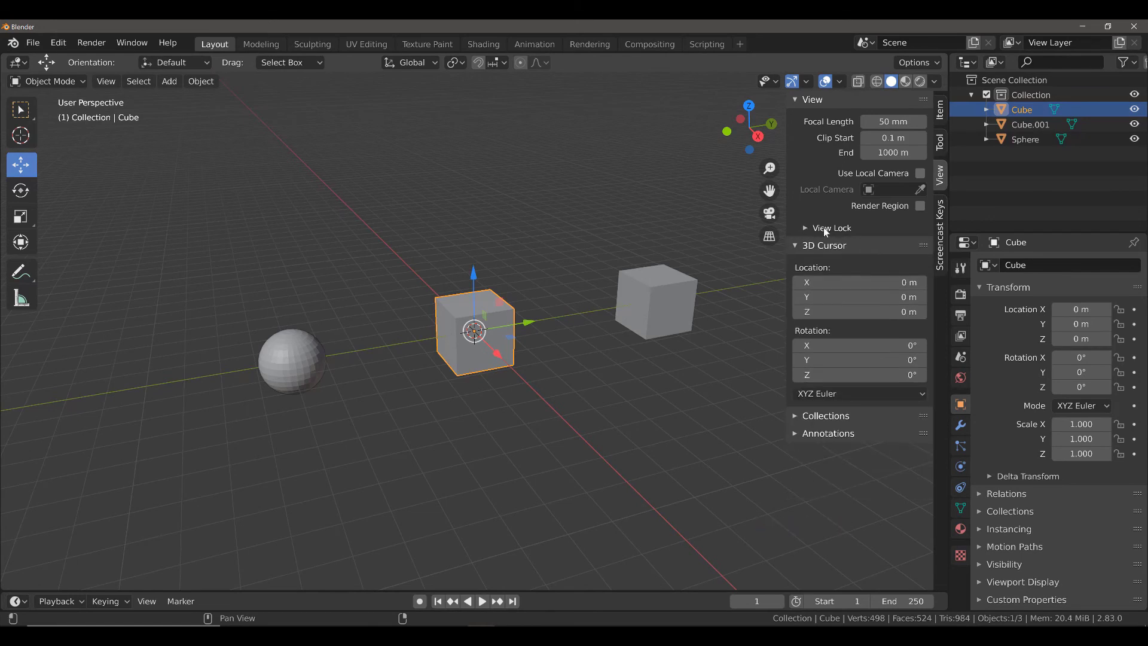
click(804, 229)
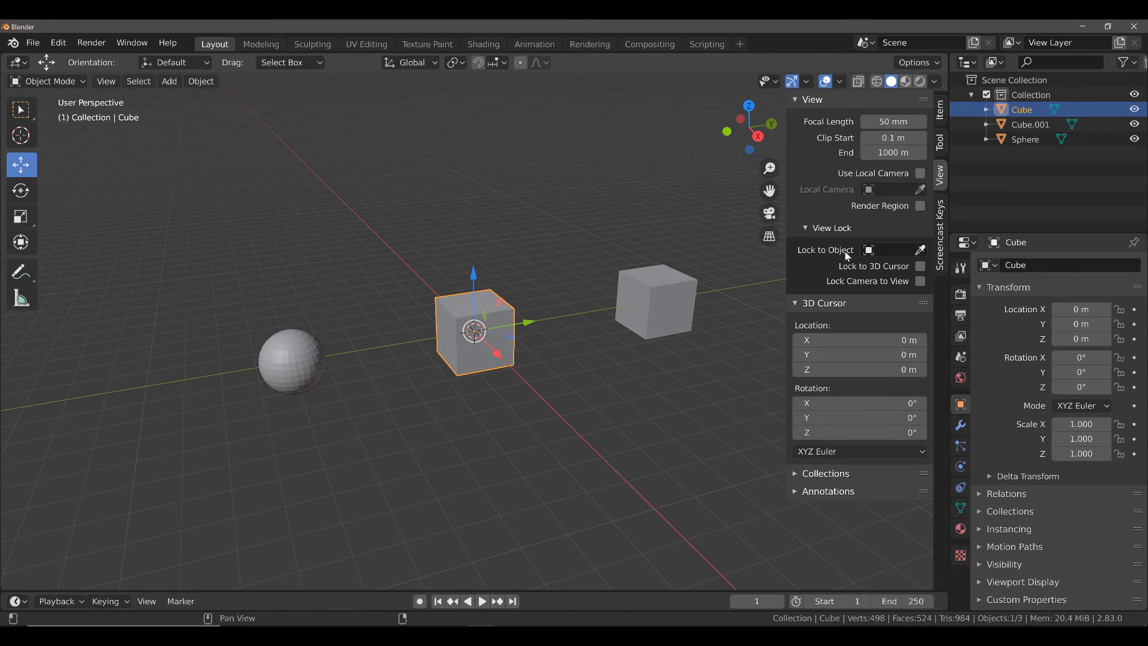
click(888, 251)
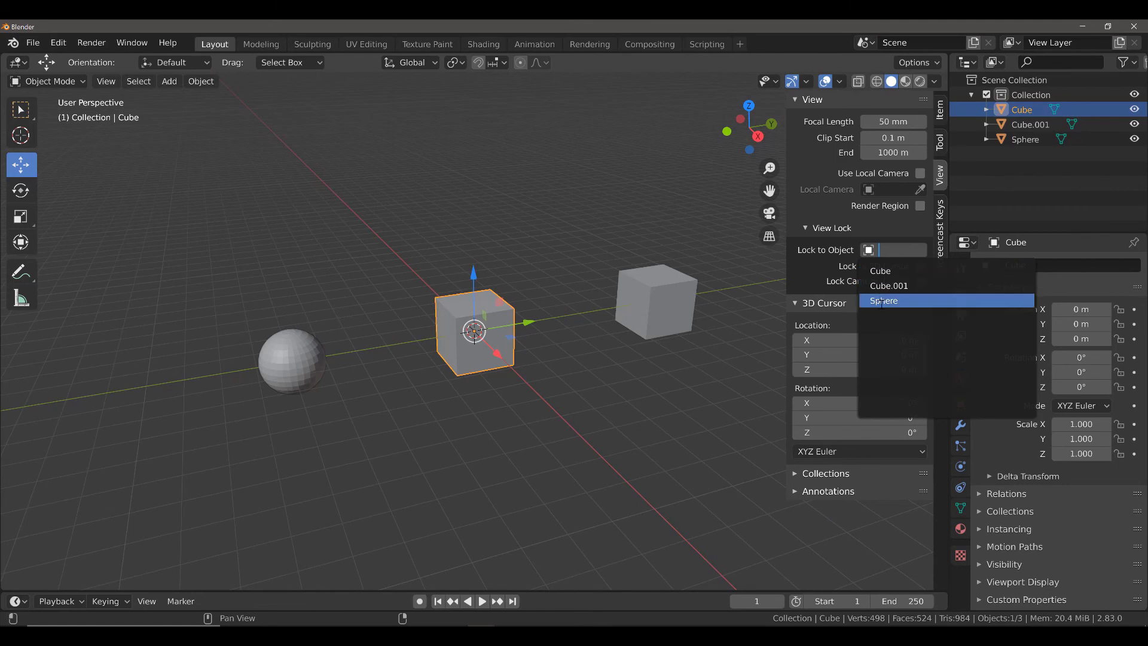
Step: Lock the view to the Sphere, then zoom in and out and orbit around it
click(900, 302)
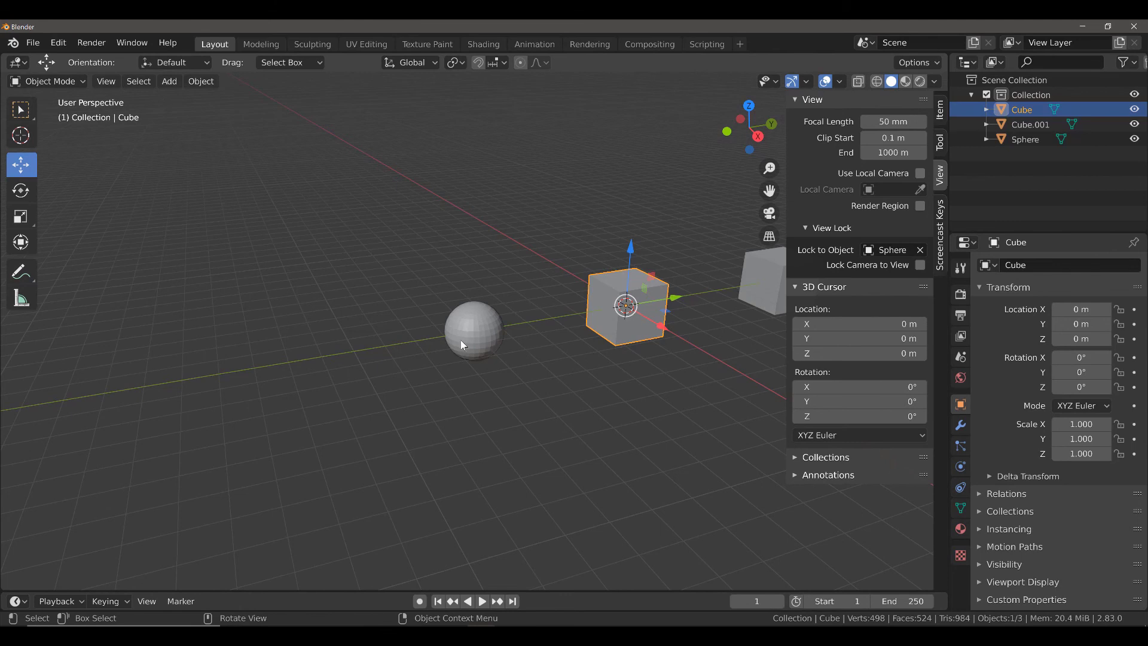
scroll(469, 342, up, 8)
scroll(473, 342, down, 7)
scroll(474, 342, up, 4)
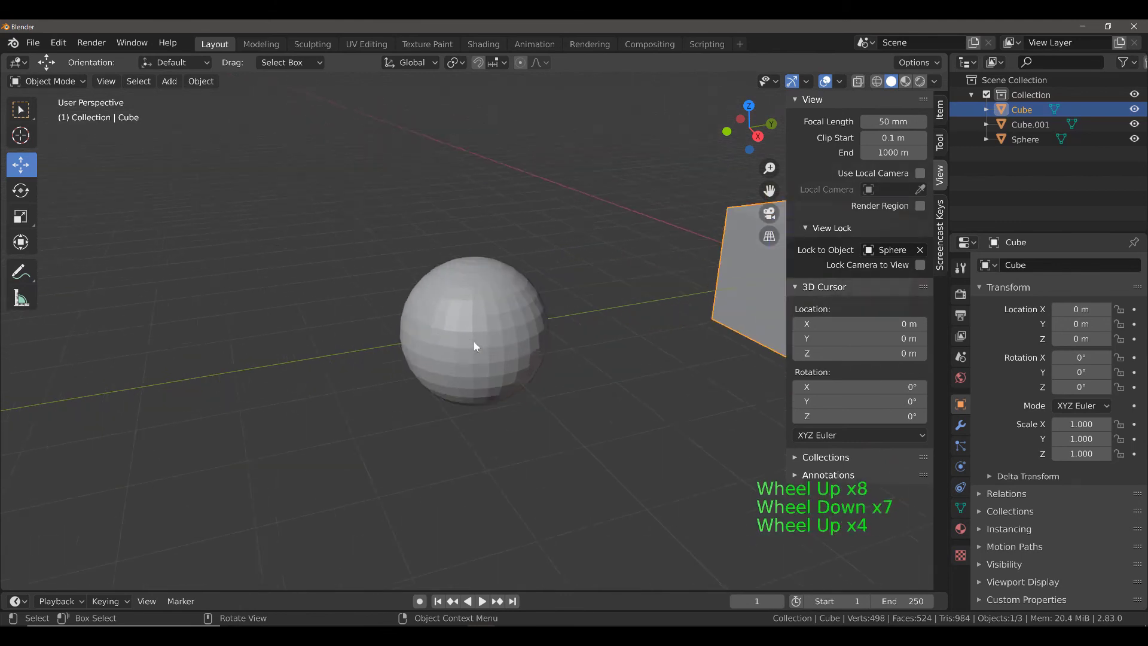
scroll(473, 342, down, 3)
mouse_move(443, 275)
middle_down()
mouse_move(603, 288)
mouse_move(439, 275)
mouse_move(464, 279)
middle_up()
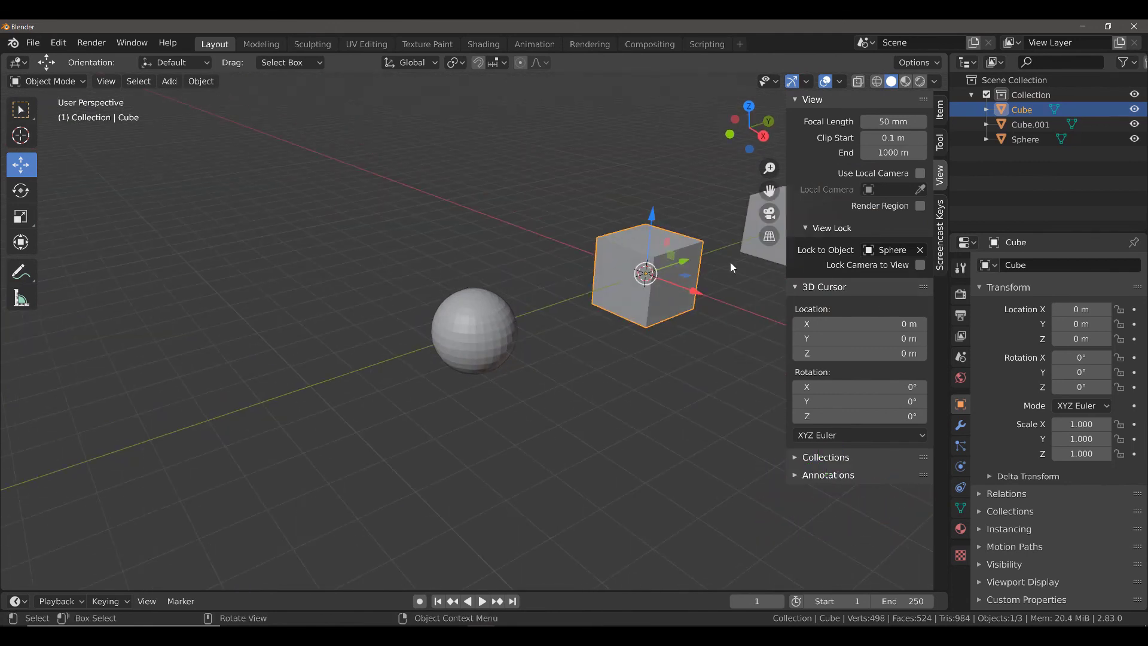
Step: Switch the Lock to Object target to Cube.001, then zoom and orbit around it
click(880, 250)
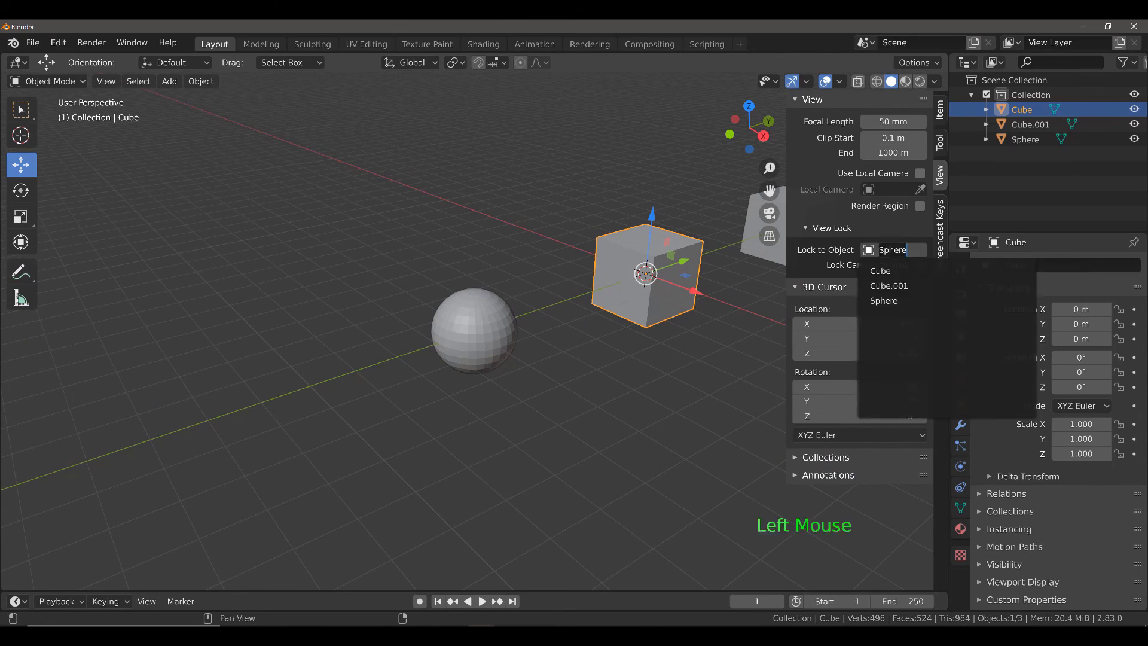
click(892, 286)
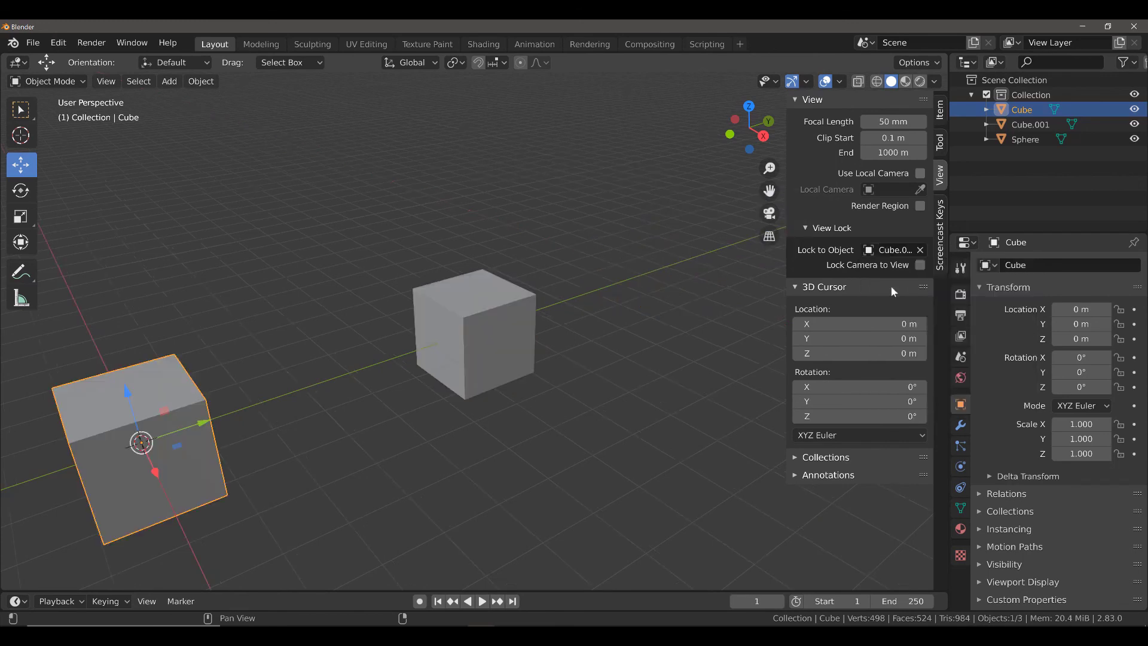
scroll(496, 359, up, 4)
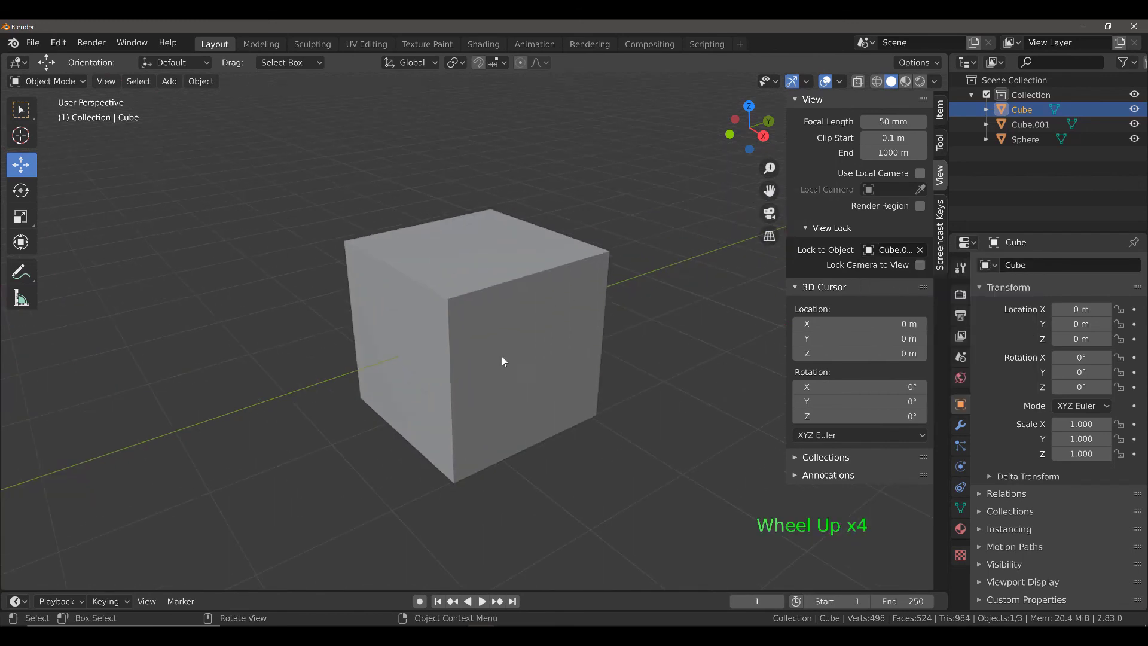
scroll(514, 351, down, 3)
middle_drag(535, 345, 661, 306)
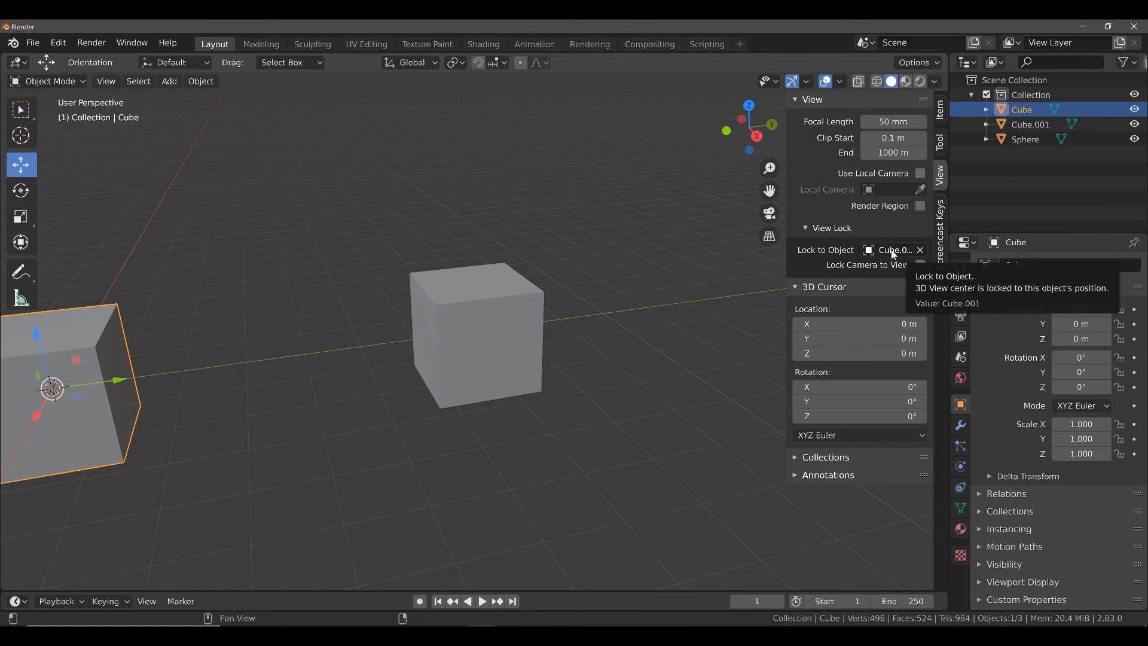
Step: Clear the Lock to Object field so the view unlocks back to the world origin
click(916, 250)
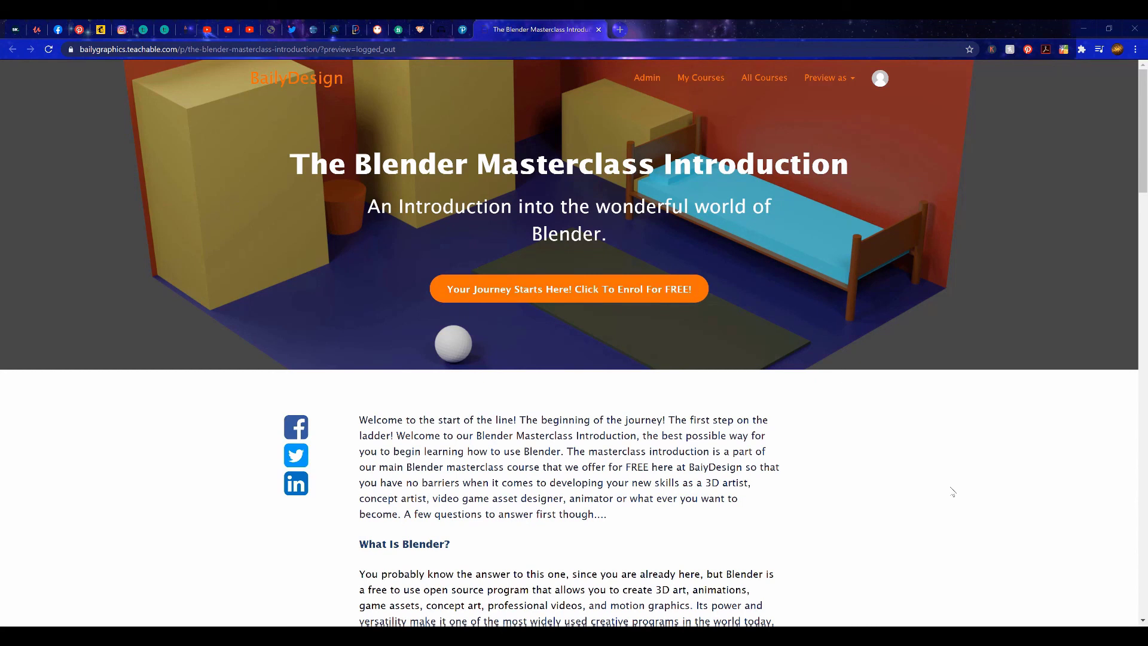
Step: Scroll down the course page to the 'What Will You Be Able To Do' section
scroll(953, 491, down, 6)
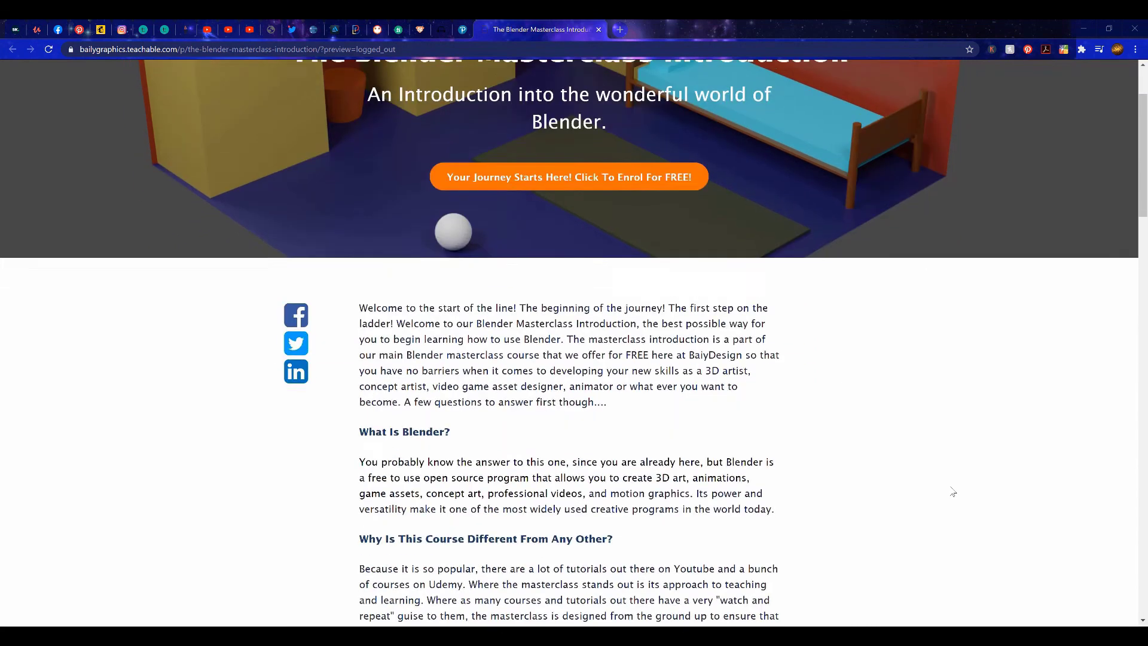
scroll(953, 491, down, 3)
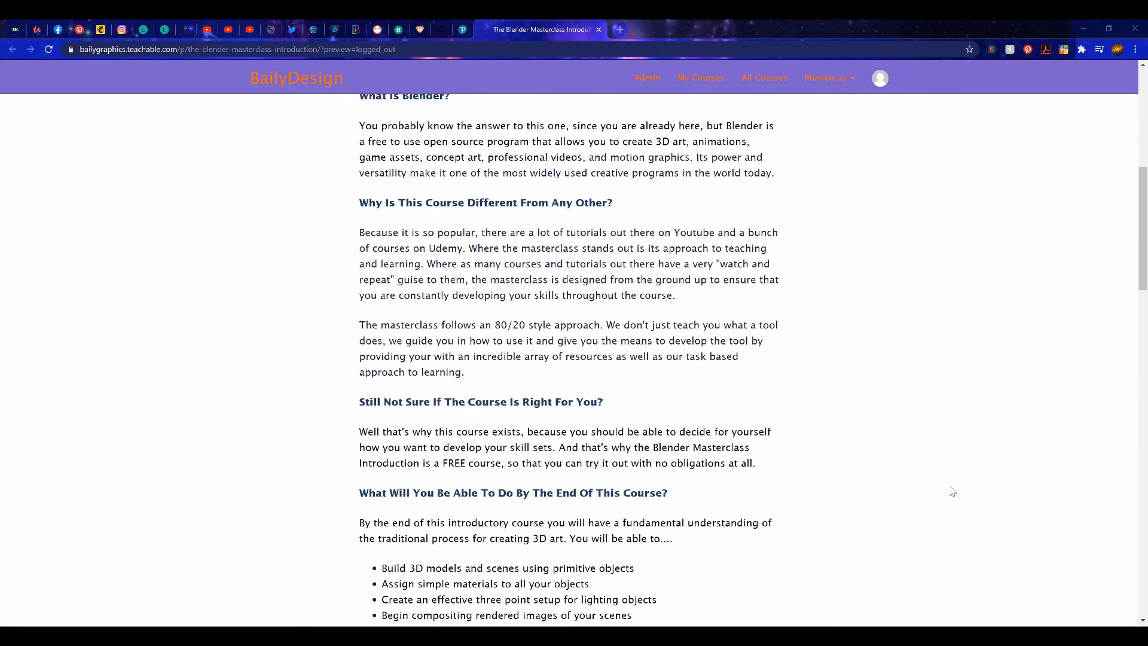